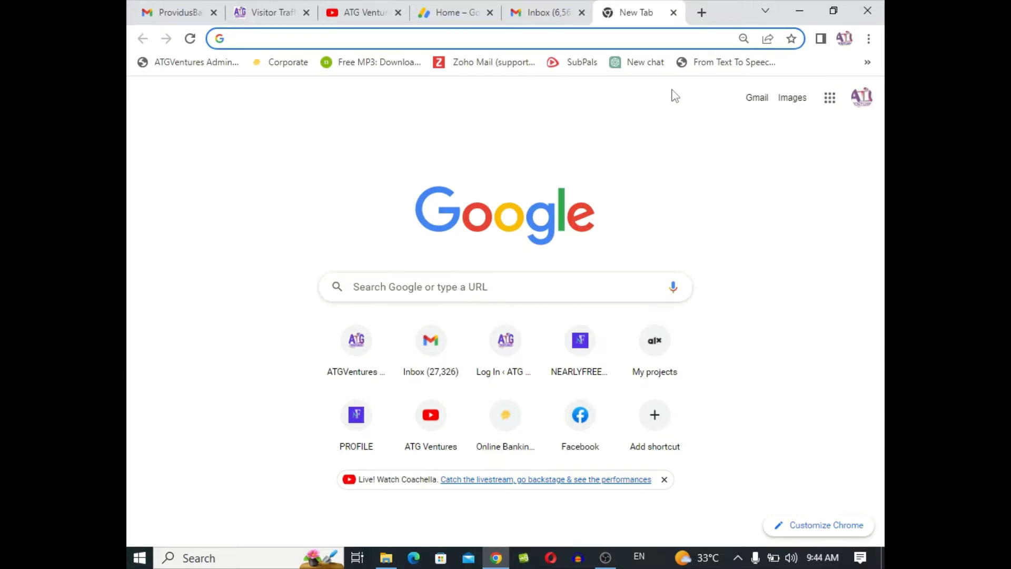
# Step: Switch to the site's Visitor Traffic tab on the way to the AdSense home page
pyautogui.click(259, 11)
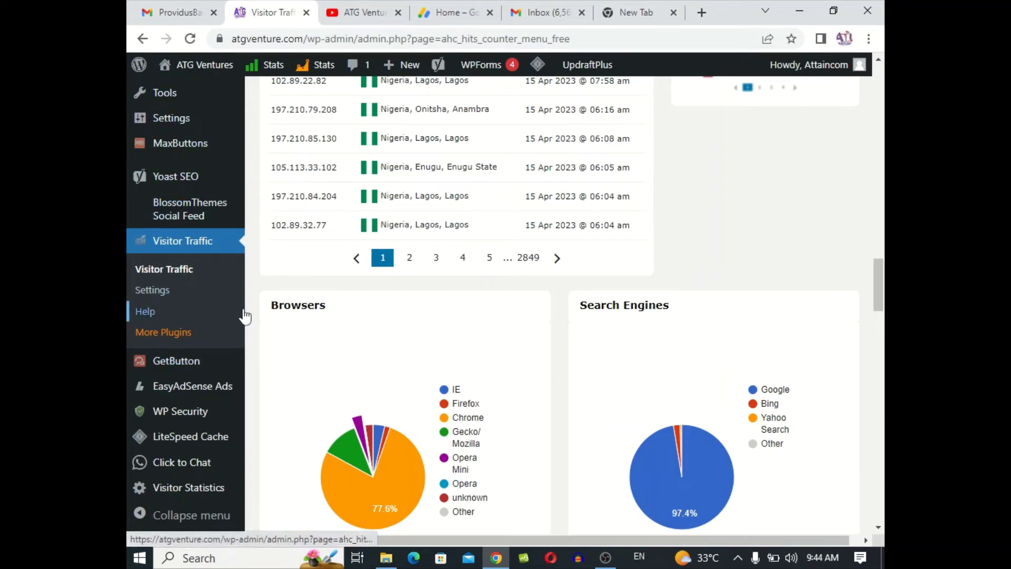
# Step: From the AdSense home page, go to Ads and show the auto ads code snippet for atgventure.com
pyautogui.click(458, 12)
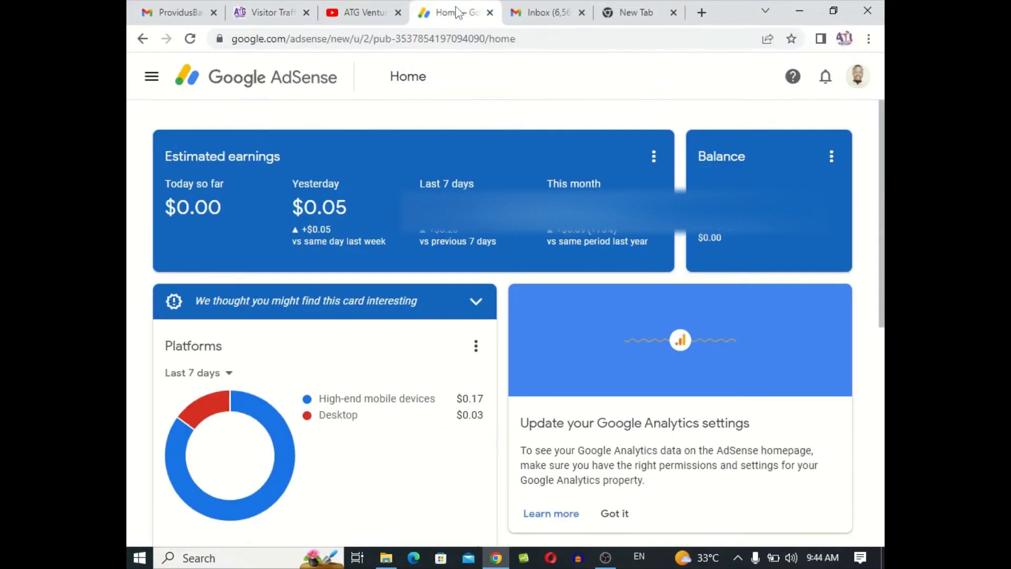
pyautogui.click(150, 80)
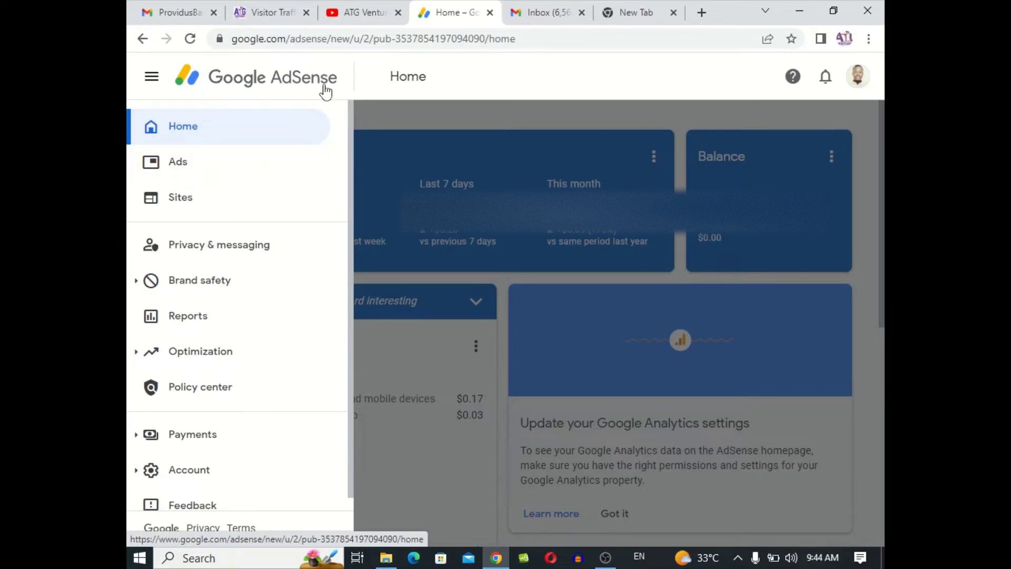
pyautogui.click(209, 172)
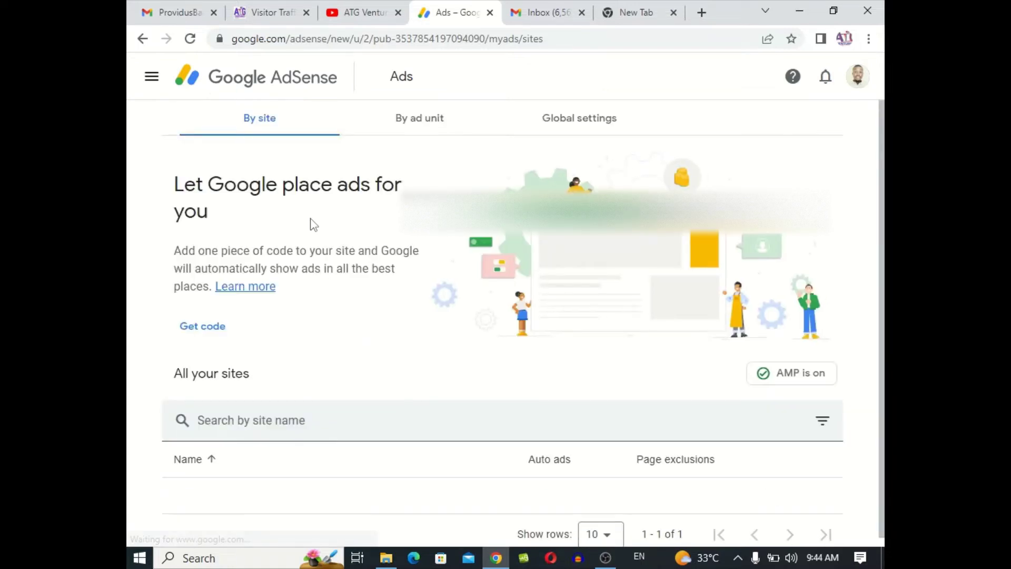
pyautogui.scroll(-1, 267, 353)
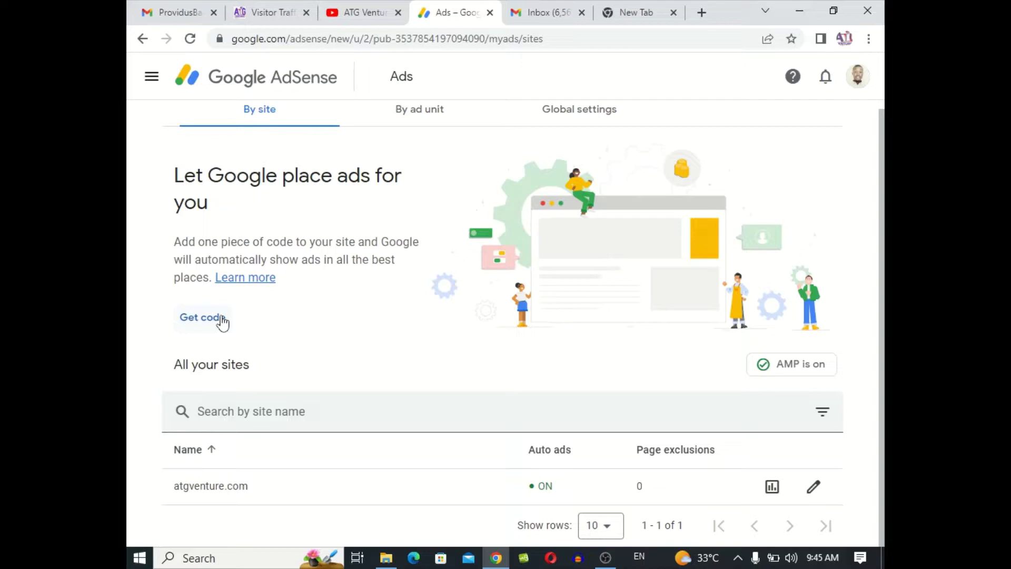
pyautogui.click(204, 317)
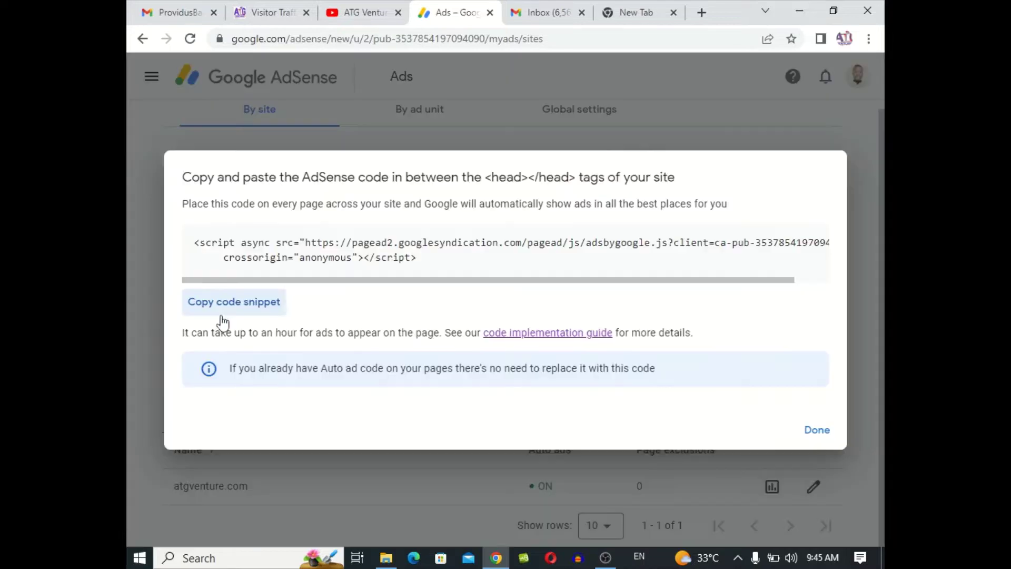
# Step: Return to WordPress admin and open the installed plugins list to find Easy AdSense Ads & Scripts Manager
pyautogui.click(253, 15)
pyautogui.scroll(5, 162, 253)
pyautogui.scroll(-2, 162, 252)
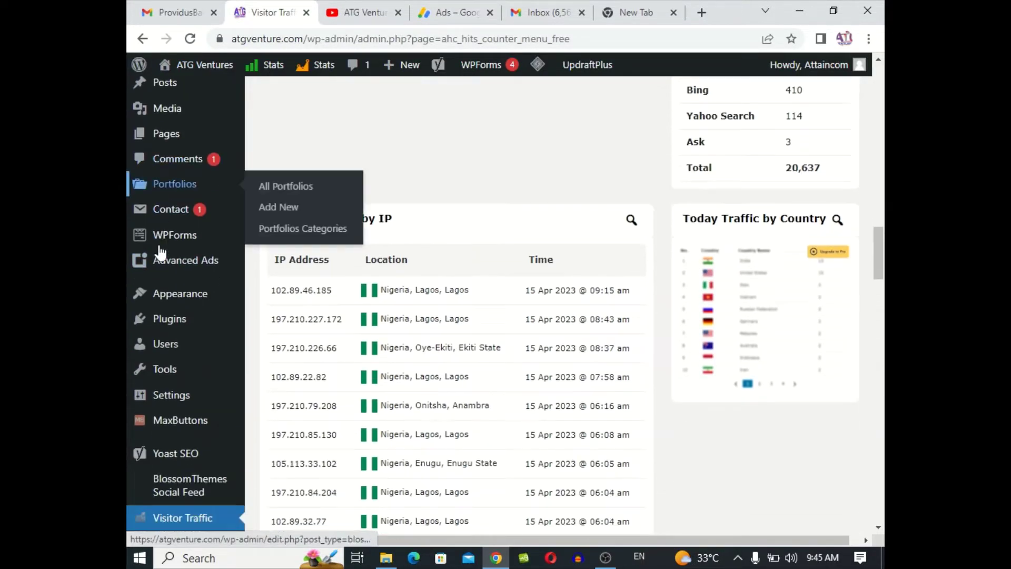
pyautogui.scroll(-3, 162, 254)
pyautogui.scroll(1, 160, 174)
pyautogui.scroll(1, 182, 237)
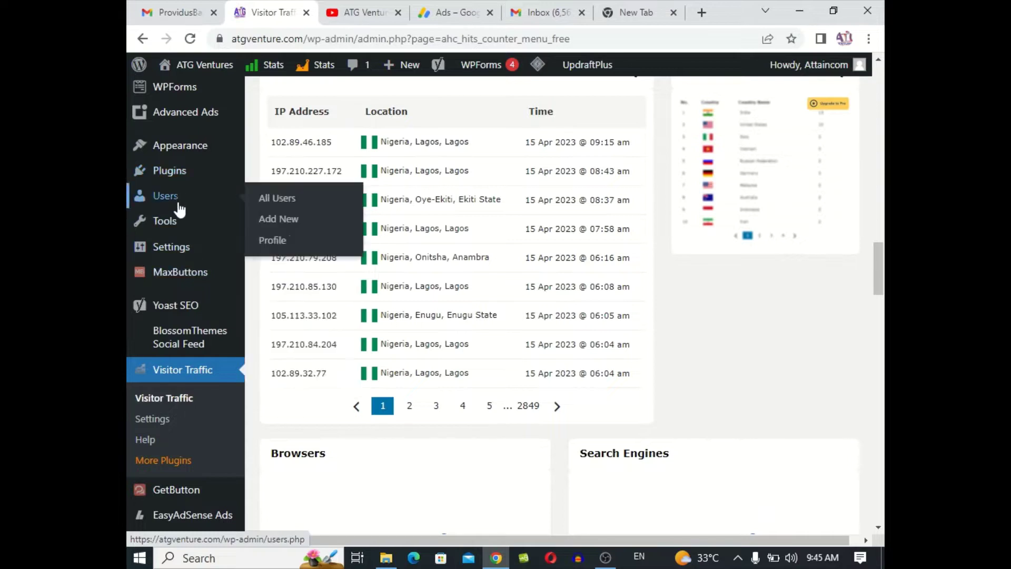
pyautogui.scroll(3, 161, 199)
pyautogui.scroll(-1, 170, 213)
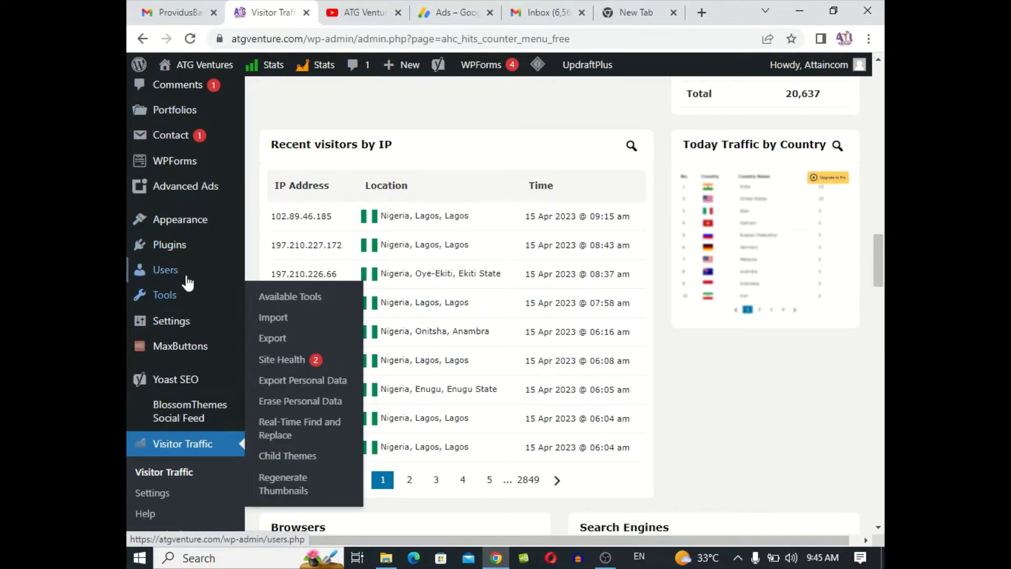
pyautogui.moveTo(169, 171)
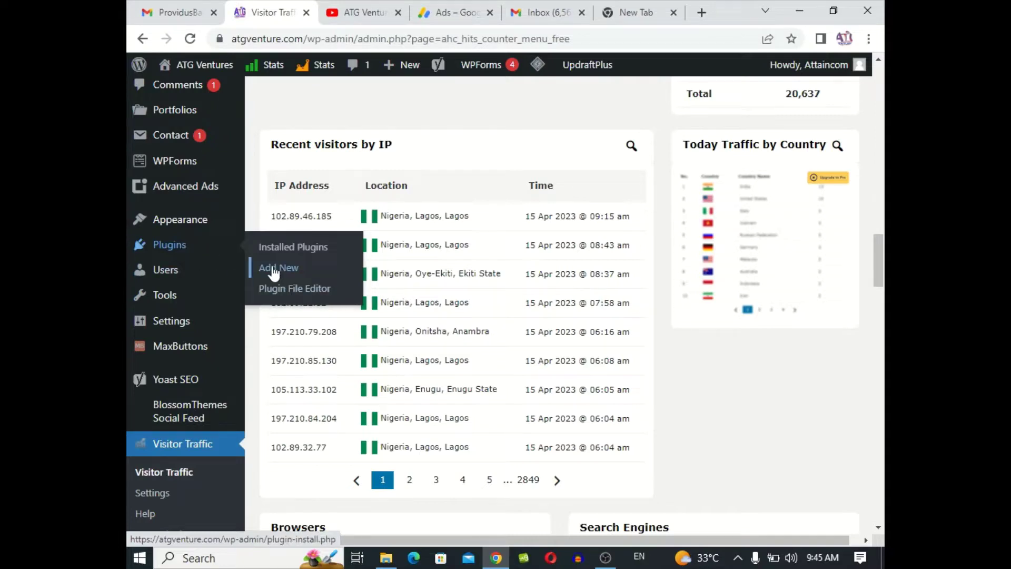
pyautogui.click(275, 255)
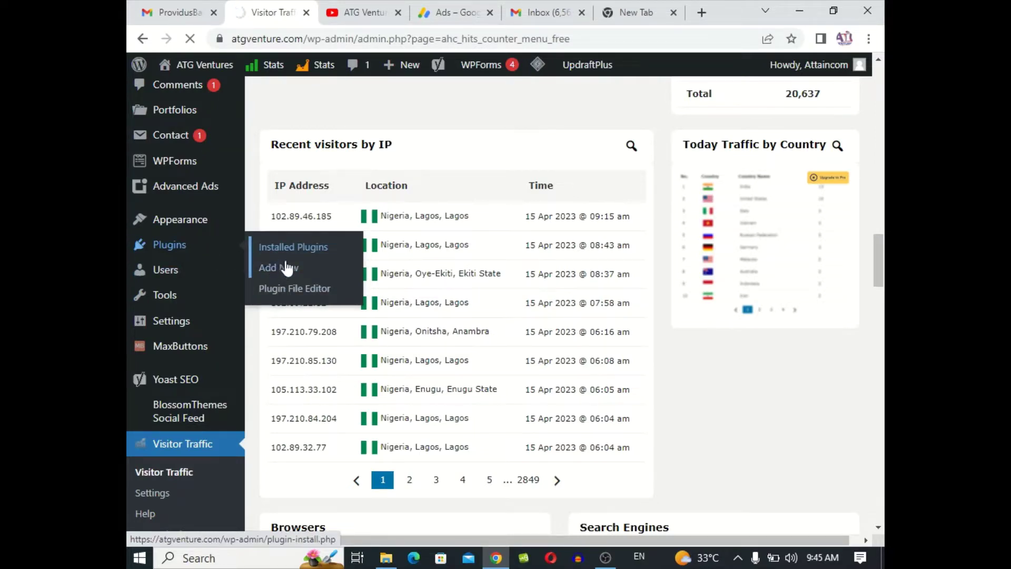
pyautogui.scroll(-4, 606, 375)
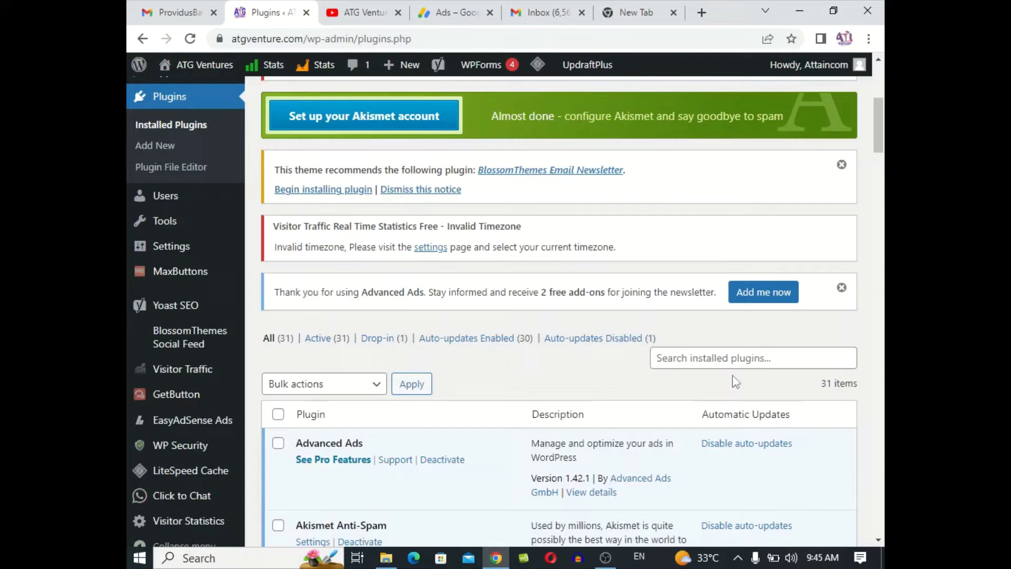
pyautogui.scroll(-5, 605, 375)
pyautogui.scroll(-3, 487, 357)
pyautogui.scroll(-2, 487, 357)
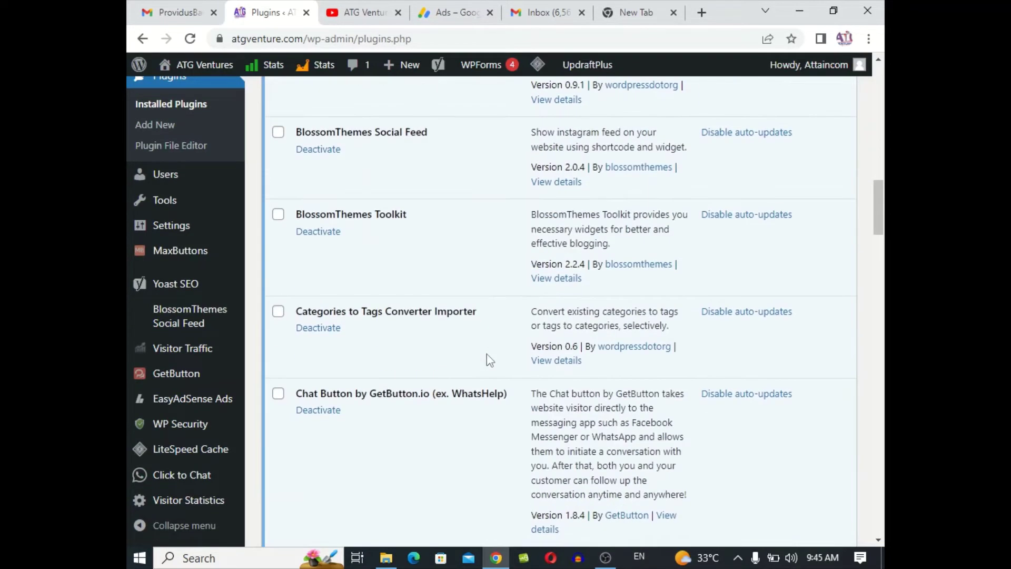
pyautogui.scroll(-3, 487, 361)
pyautogui.scroll(-2, 488, 361)
pyautogui.scroll(-3, 487, 361)
pyautogui.scroll(-1, 487, 361)
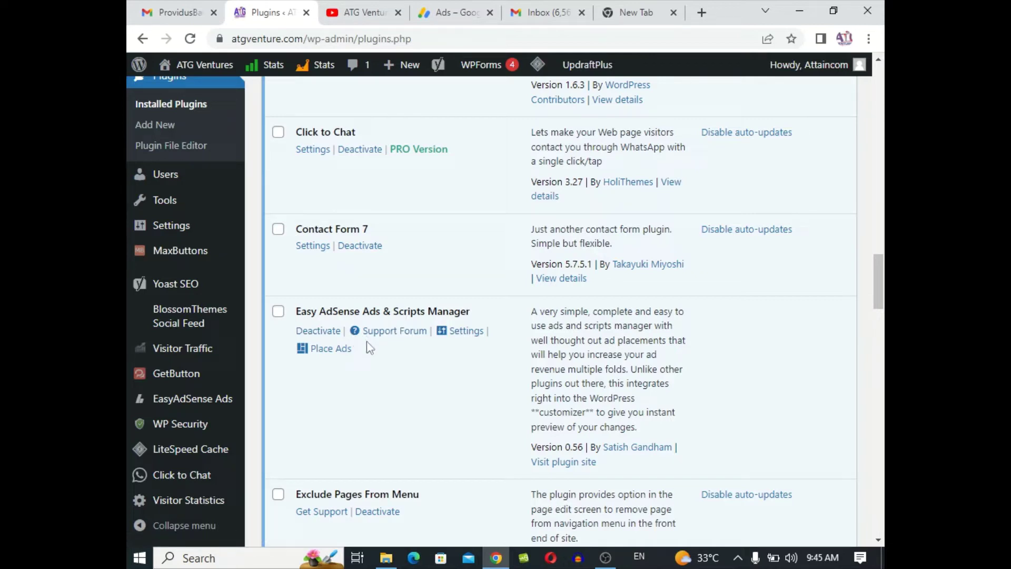
pyautogui.scroll(2, 413, 332)
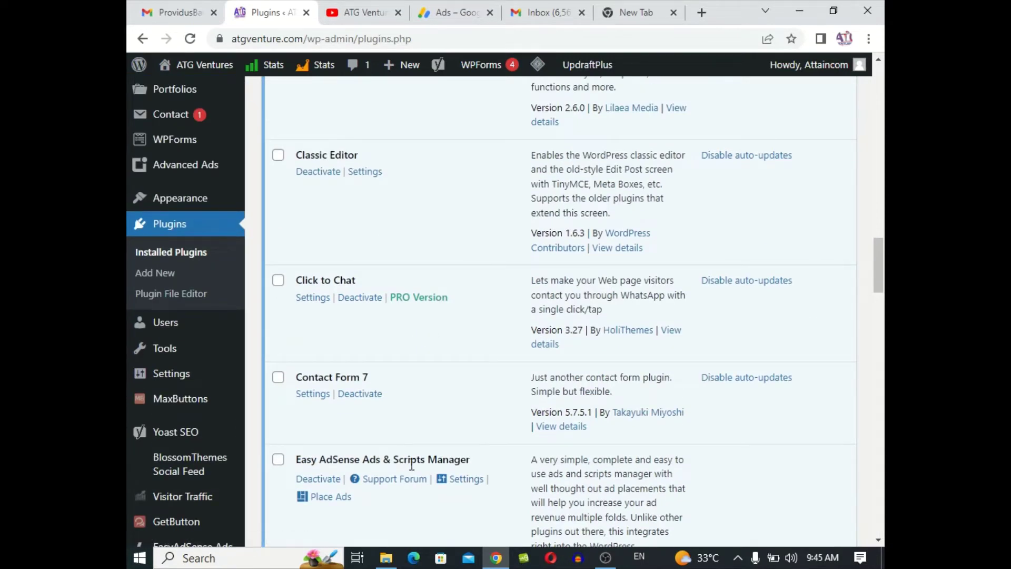
pyautogui.scroll(2, 478, 456)
pyautogui.scroll(2, 476, 455)
pyautogui.scroll(2, 476, 453)
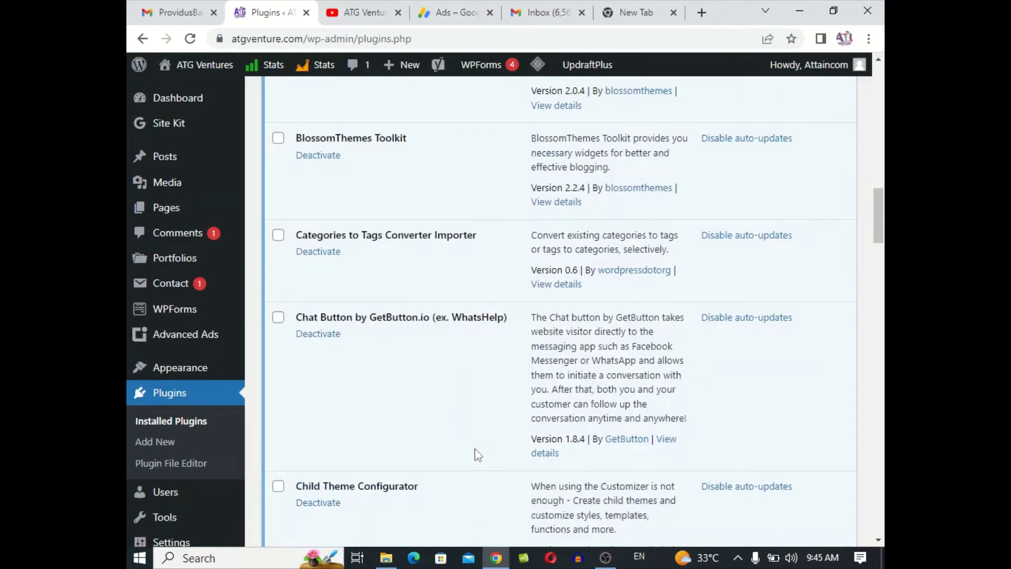
pyautogui.scroll(1, 476, 454)
pyautogui.moveTo(180, 367)
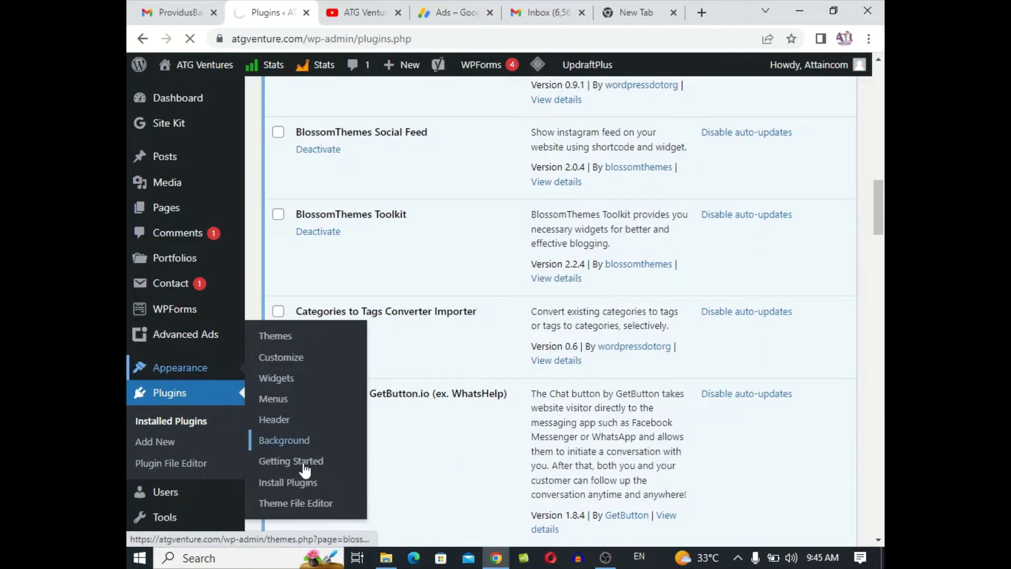
pyautogui.scroll(-5, 356, 399)
pyautogui.scroll(-3, 377, 408)
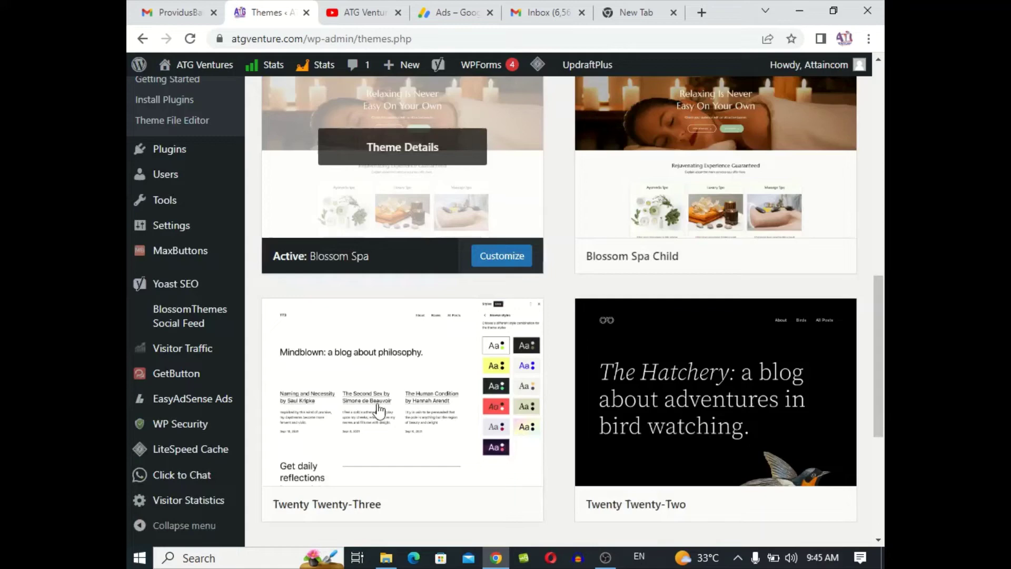
pyautogui.scroll(-1, 181, 437)
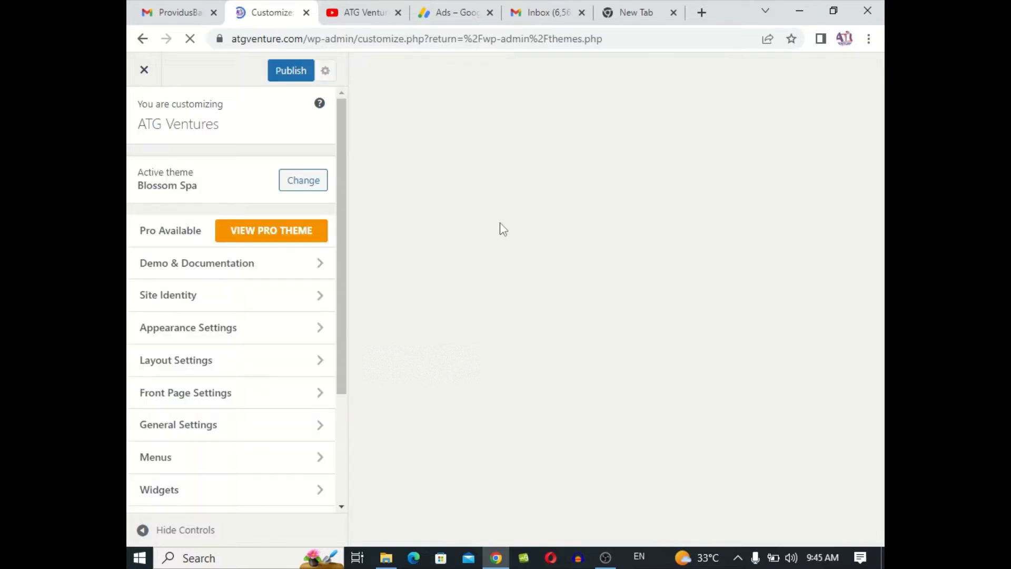
pyautogui.scroll(-3, 323, 241)
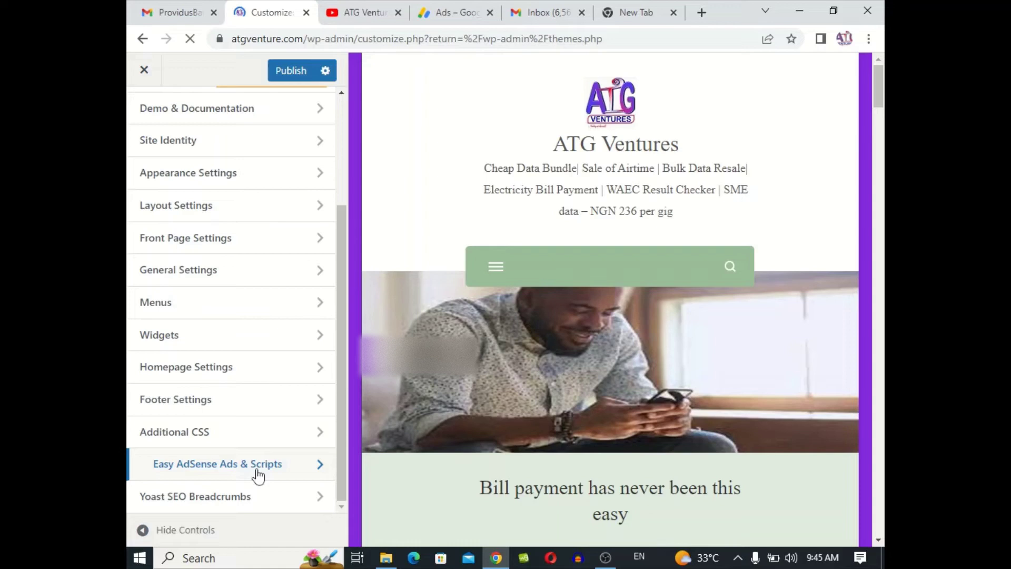
# Step: Review the Home & Archive Pages ad settings in the Easy AdSense customizer, checking against the AdSense code page
pyautogui.click(242, 468)
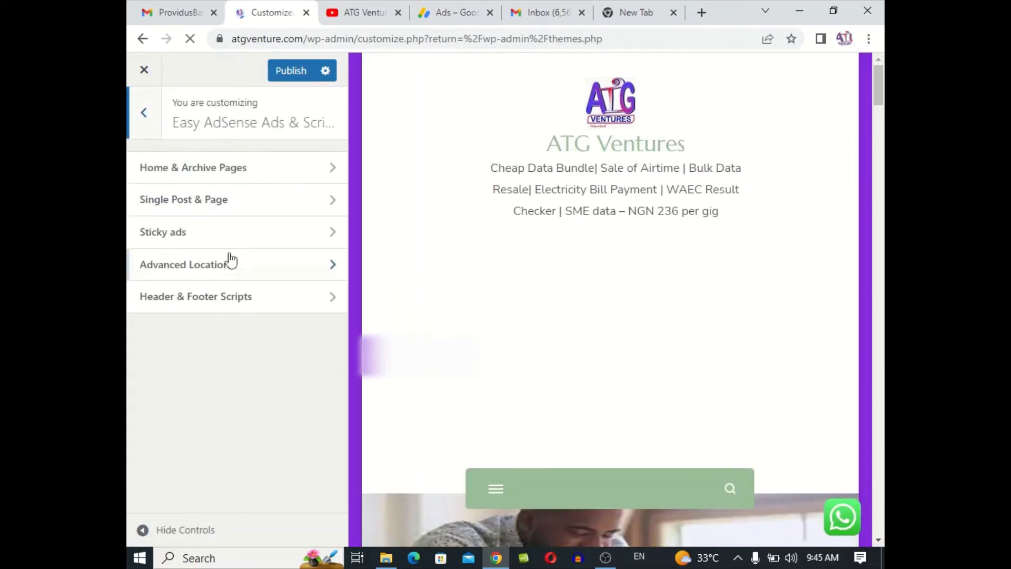
pyautogui.click(259, 178)
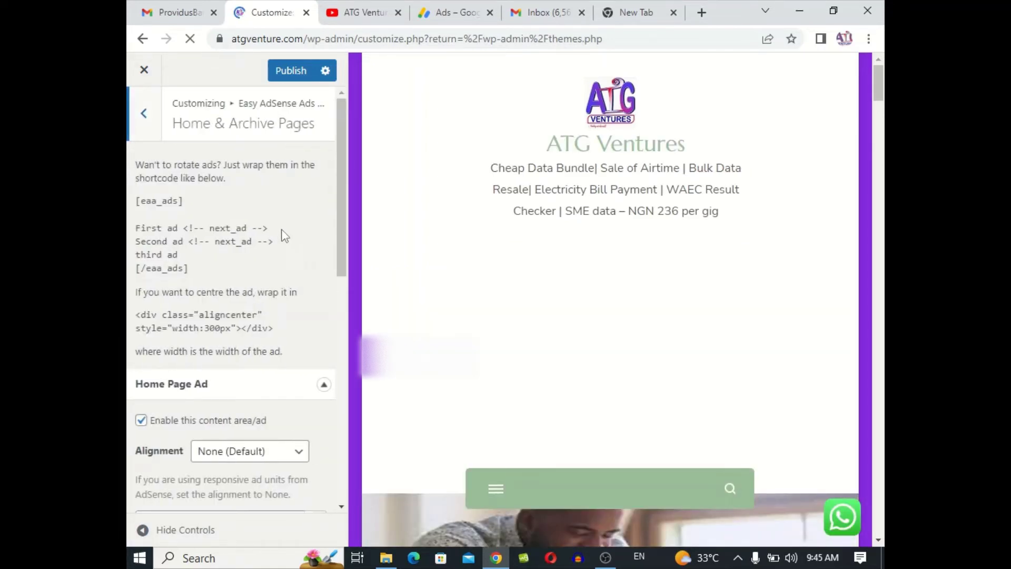
pyautogui.scroll(-2, 283, 243)
pyautogui.scroll(-2, 284, 243)
pyautogui.scroll(-2, 209, 319)
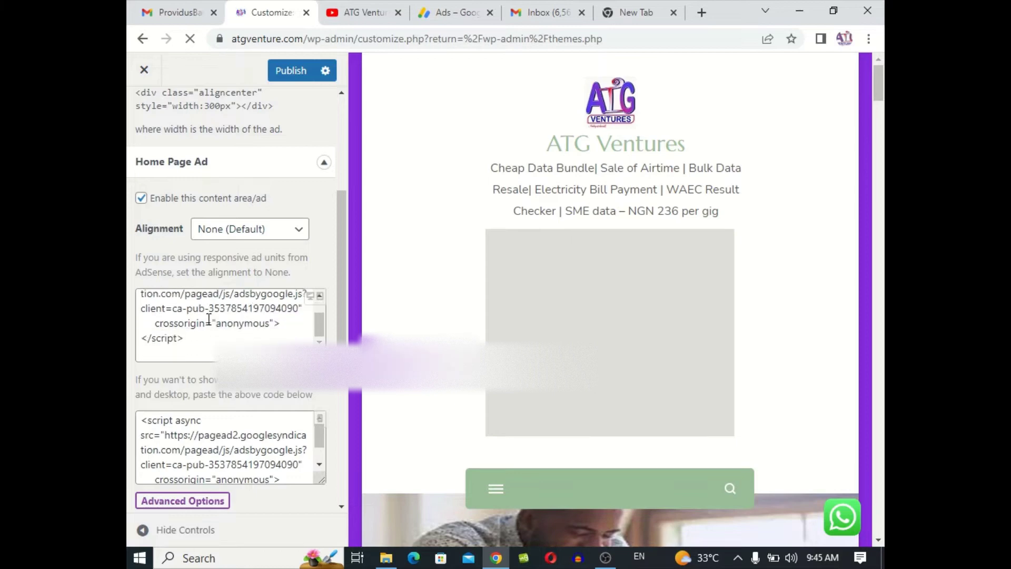
pyautogui.scroll(-2, 266, 335)
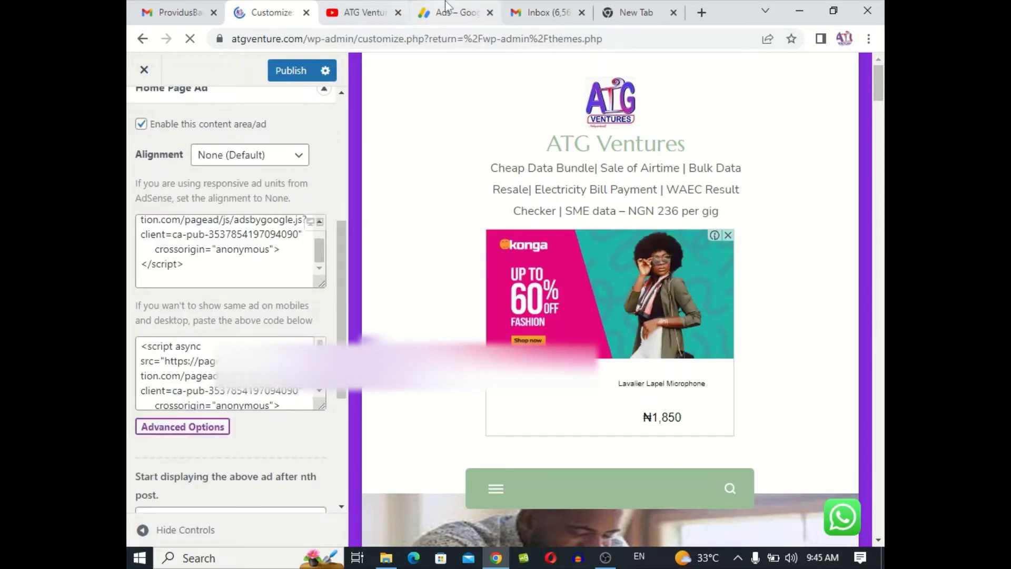
pyautogui.click(447, 10)
pyautogui.click(260, 12)
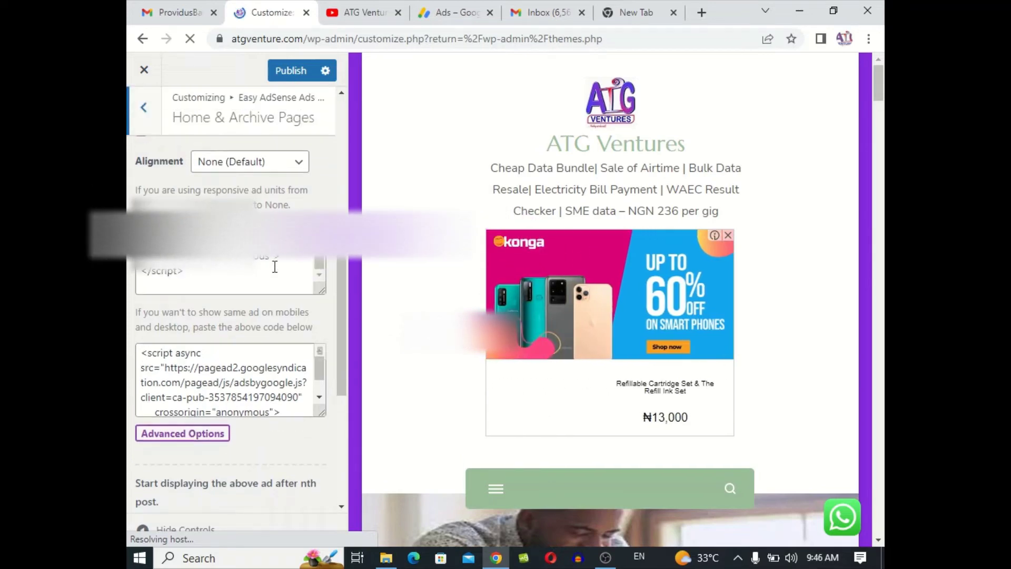
pyautogui.scroll(-5, 301, 264)
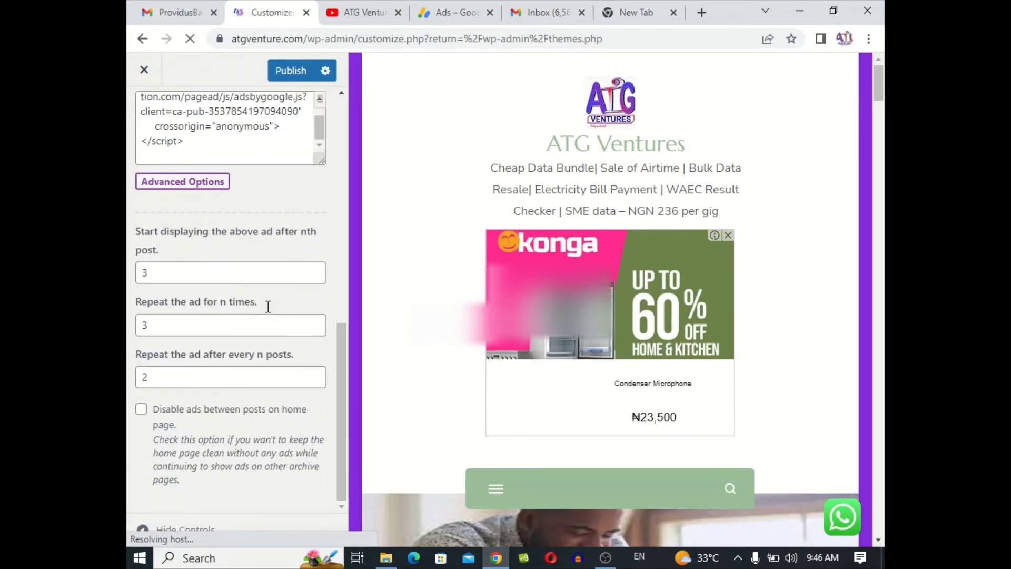
pyautogui.scroll(6, 266, 307)
pyautogui.scroll(1, 266, 309)
# Step: Review the Single Post & Page ad settings, expanding the After First Image Ad code
pyautogui.click(143, 112)
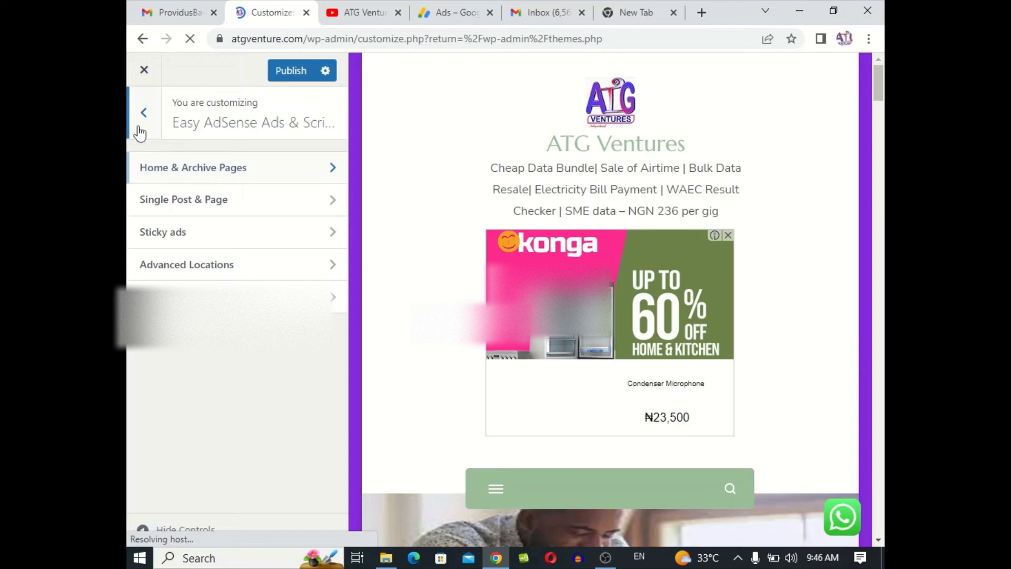
pyautogui.click(212, 207)
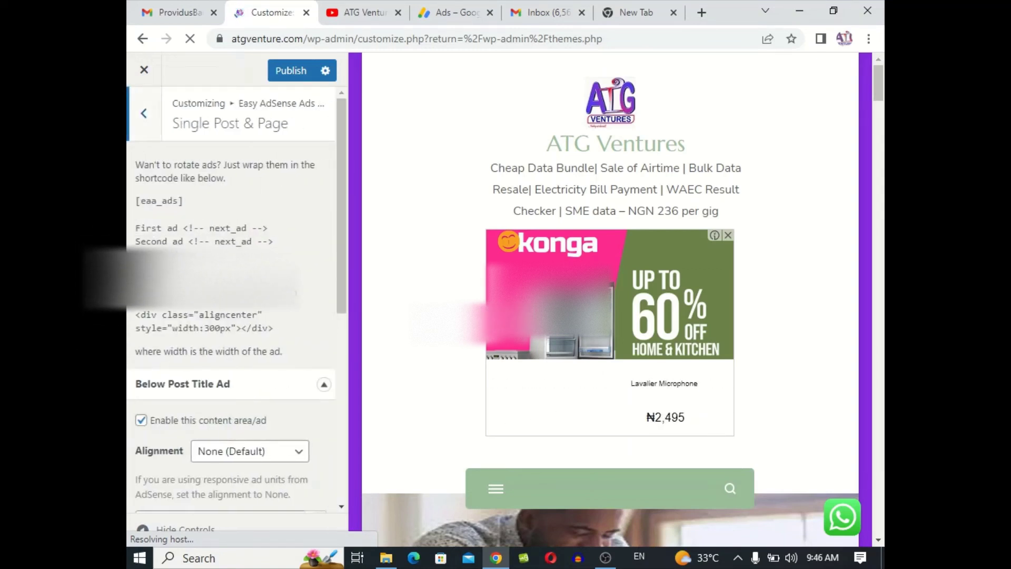
pyautogui.scroll(-5, 199, 228)
pyautogui.scroll(-2, 198, 229)
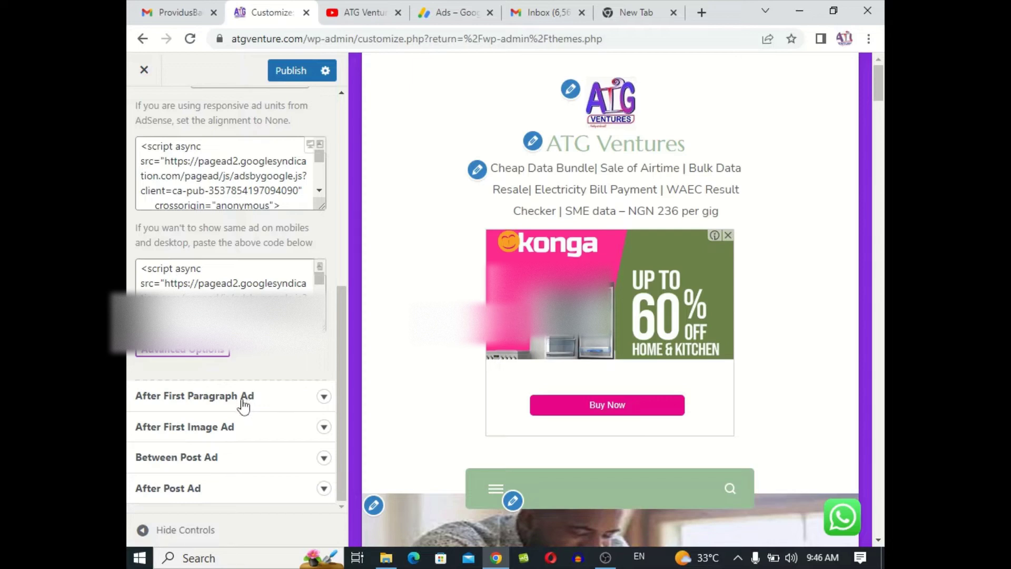
pyautogui.click(242, 437)
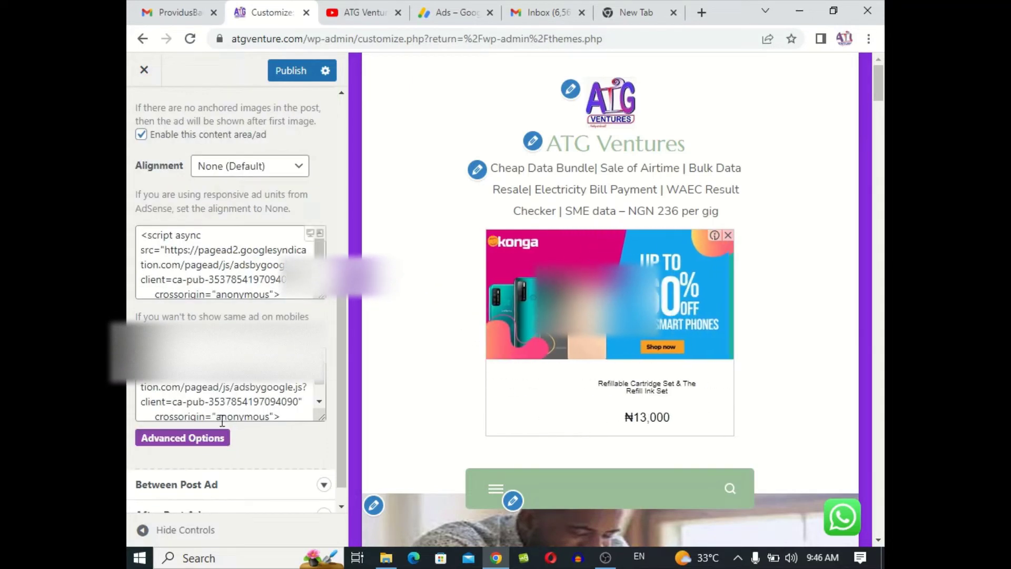
pyautogui.scroll(-2, 267, 372)
pyautogui.scroll(-1, 287, 371)
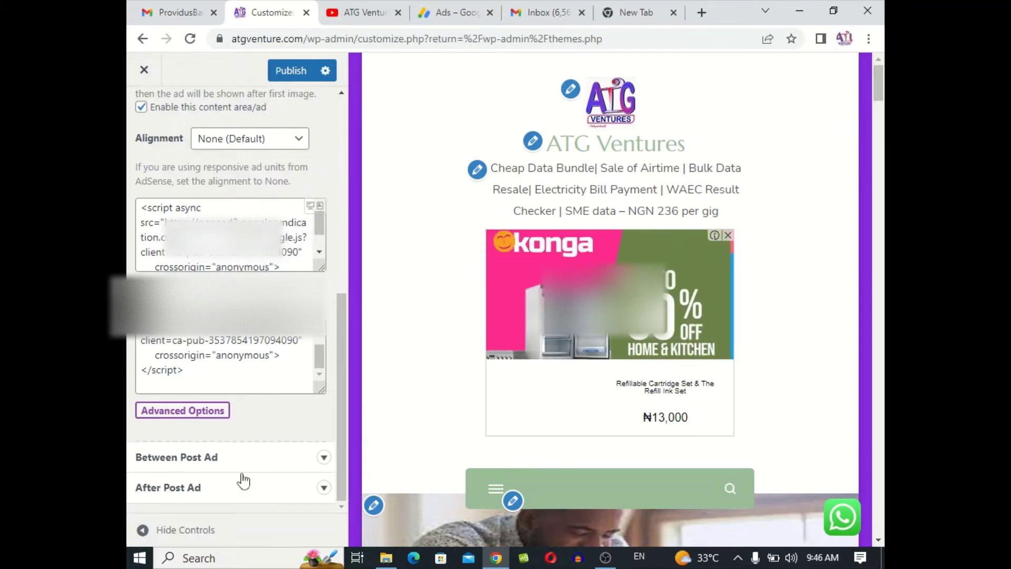
pyautogui.scroll(3, 259, 146)
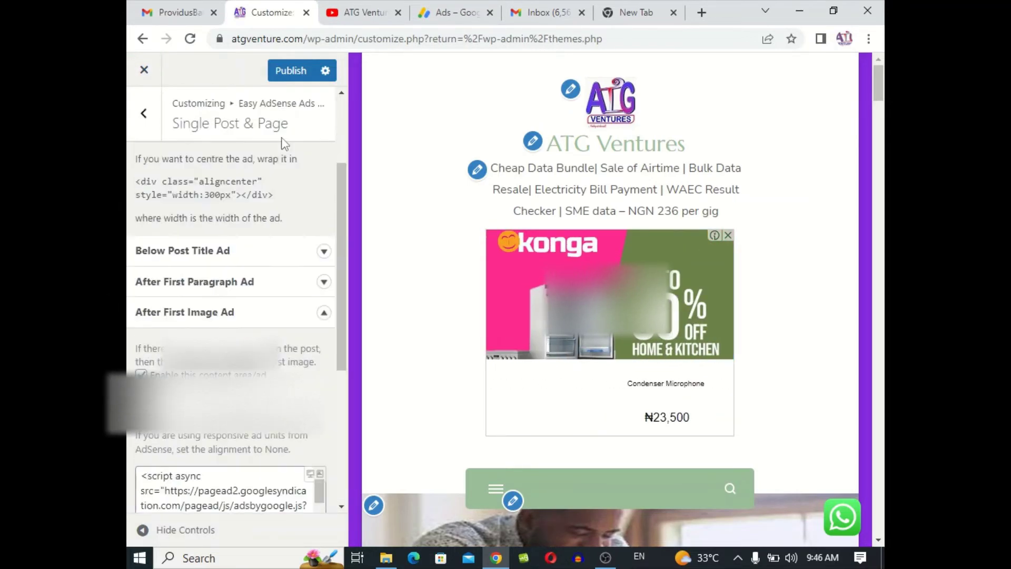
pyautogui.scroll(2, 229, 142)
# Step: View the Advanced Locations settings, then the Header & Footer Scripts holding the AdSense script
pyautogui.click(138, 115)
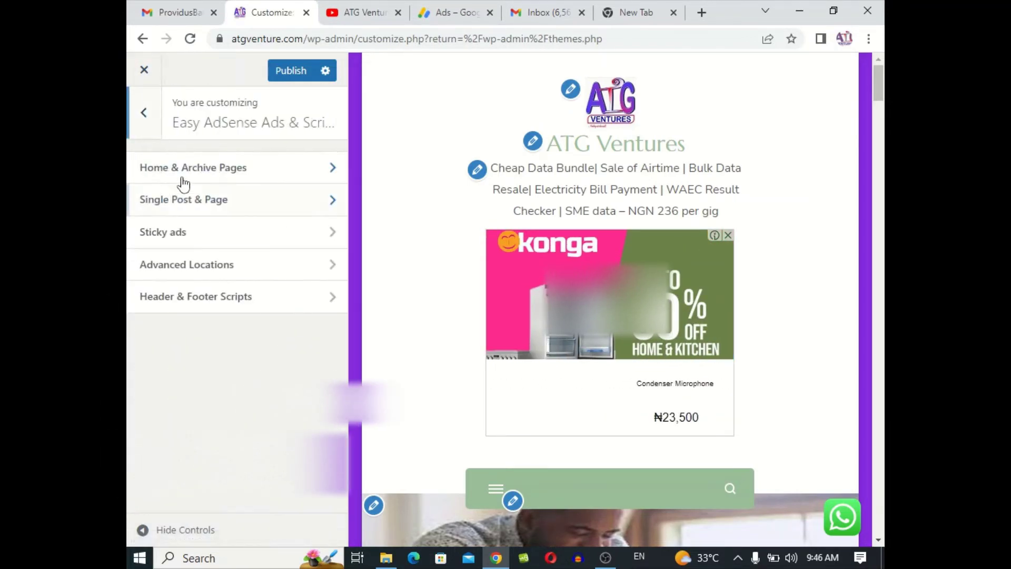
pyautogui.click(242, 273)
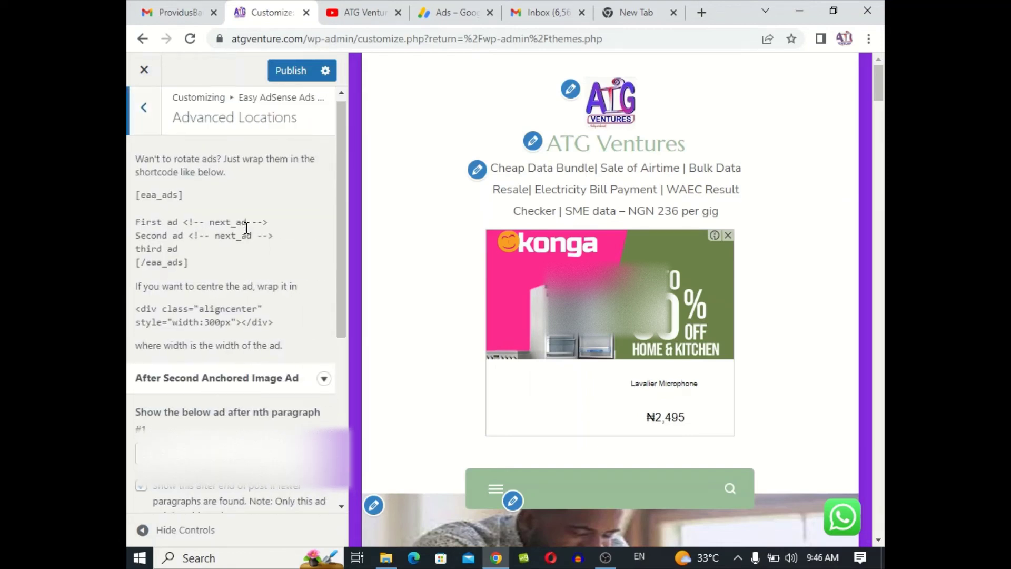
pyautogui.scroll(-5, 239, 236)
pyautogui.scroll(2, 239, 237)
pyautogui.scroll(2, 176, 253)
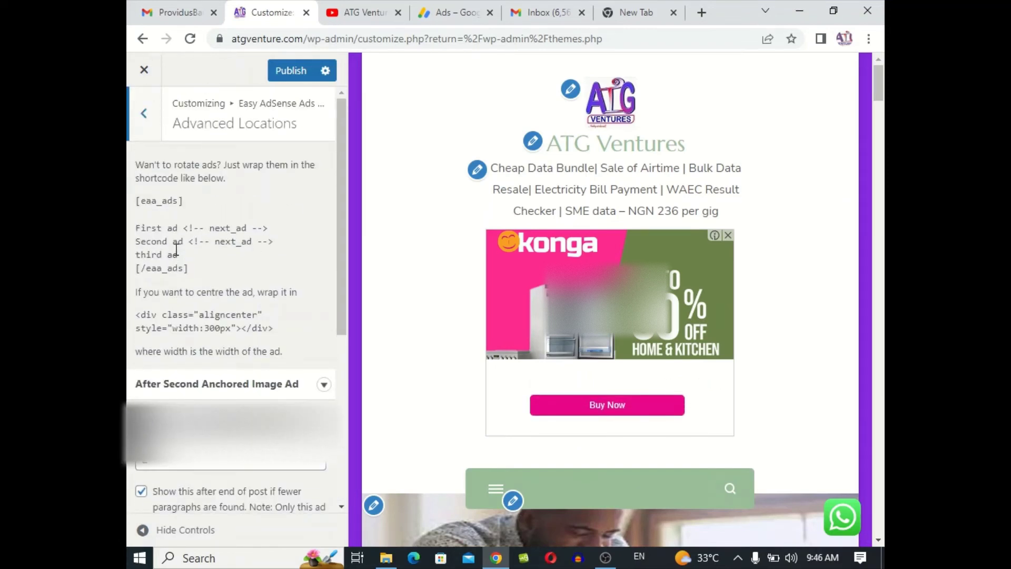
pyautogui.click(143, 120)
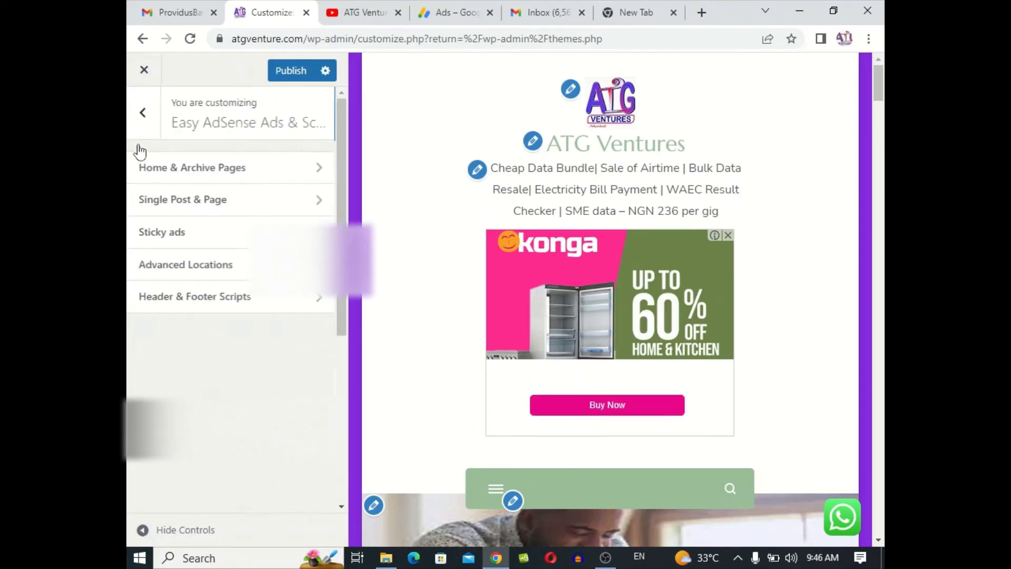
pyautogui.click(214, 302)
pyautogui.scroll(-2, 179, 246)
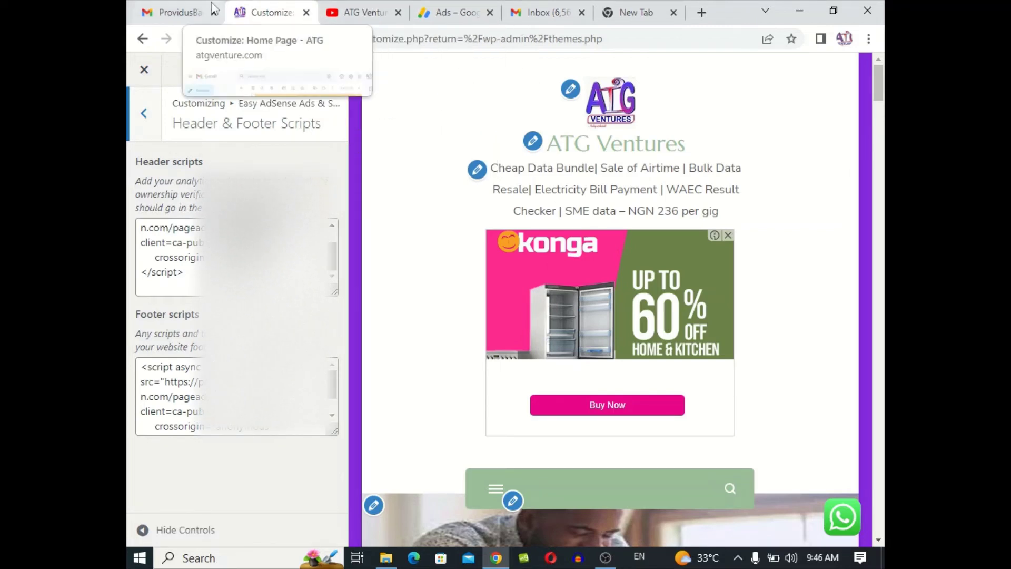
# Step: Load the live atgventure.com homepage with its ads and open the pointers and arrays article
pyautogui.click(623, 14)
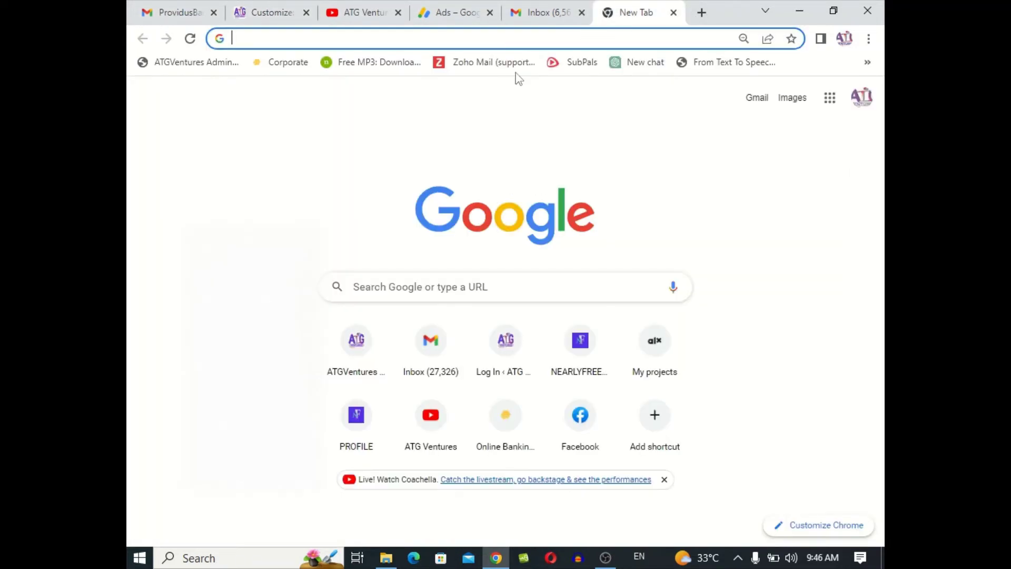
pyautogui.write('atgventure.com')
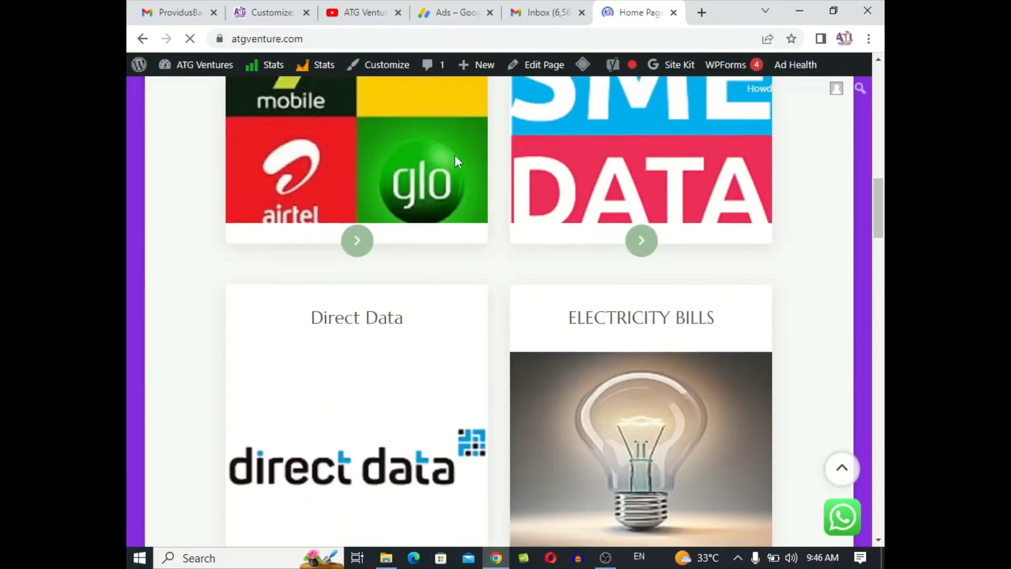
pyautogui.scroll(-5, 456, 162)
pyautogui.scroll(-5, 456, 162)
pyautogui.scroll(-4, 456, 161)
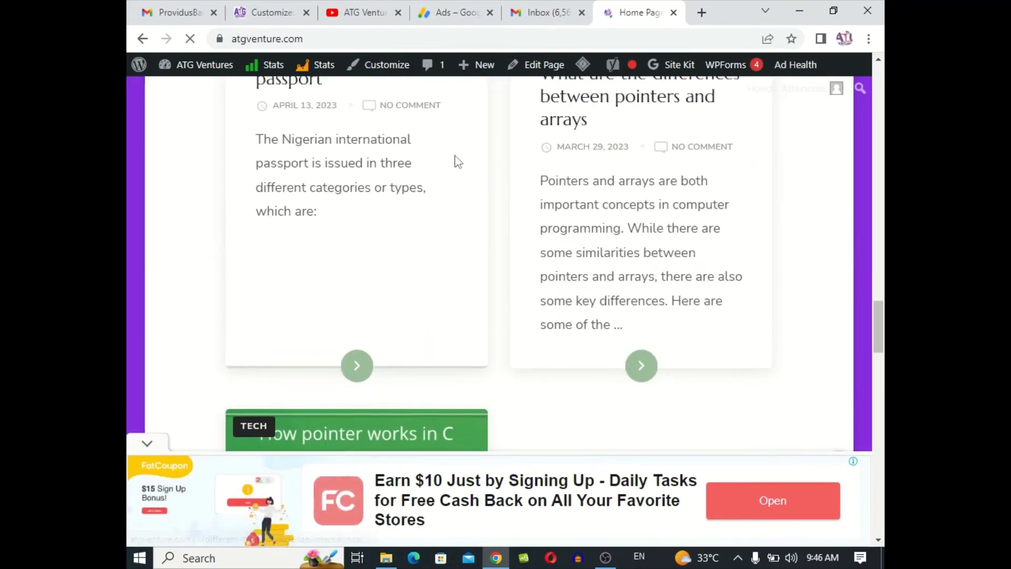
pyautogui.scroll(-4, 462, 181)
pyautogui.scroll(-4, 462, 182)
pyautogui.scroll(-4, 463, 182)
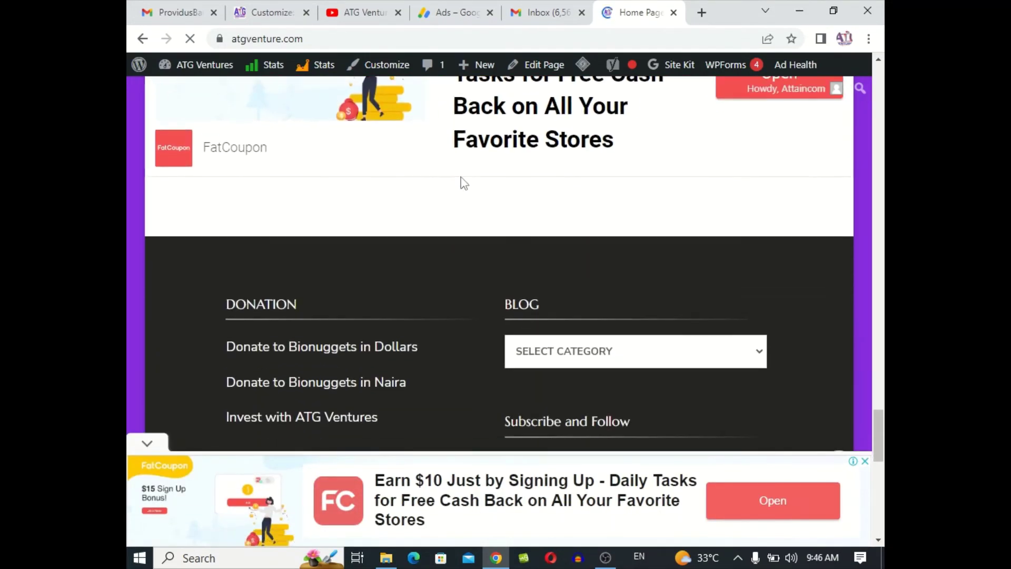
pyautogui.scroll(-2, 462, 181)
pyautogui.scroll(2, 462, 183)
pyautogui.scroll(4, 462, 182)
pyautogui.scroll(4, 461, 182)
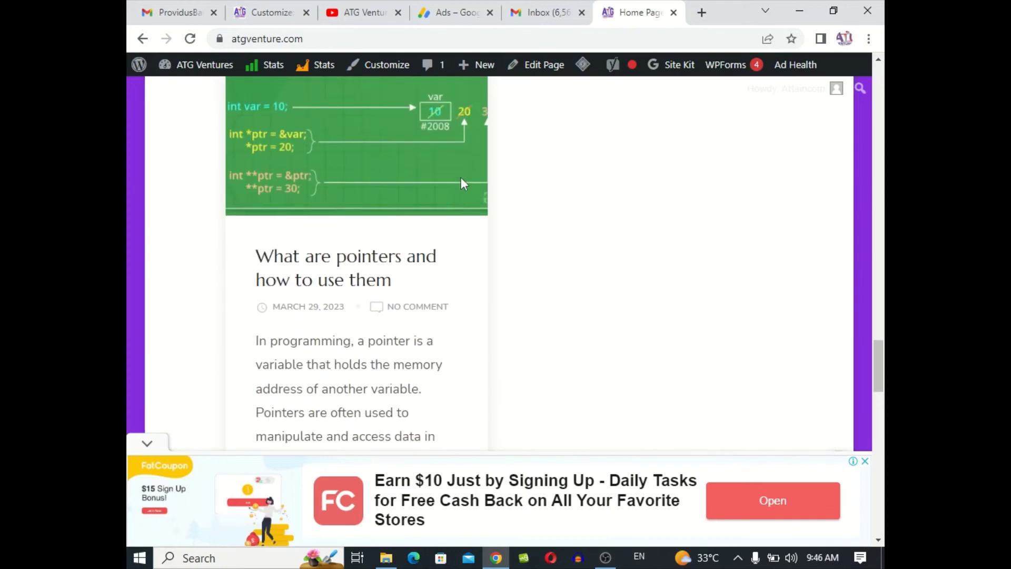
pyautogui.scroll(3, 461, 183)
pyautogui.scroll(3, 528, 137)
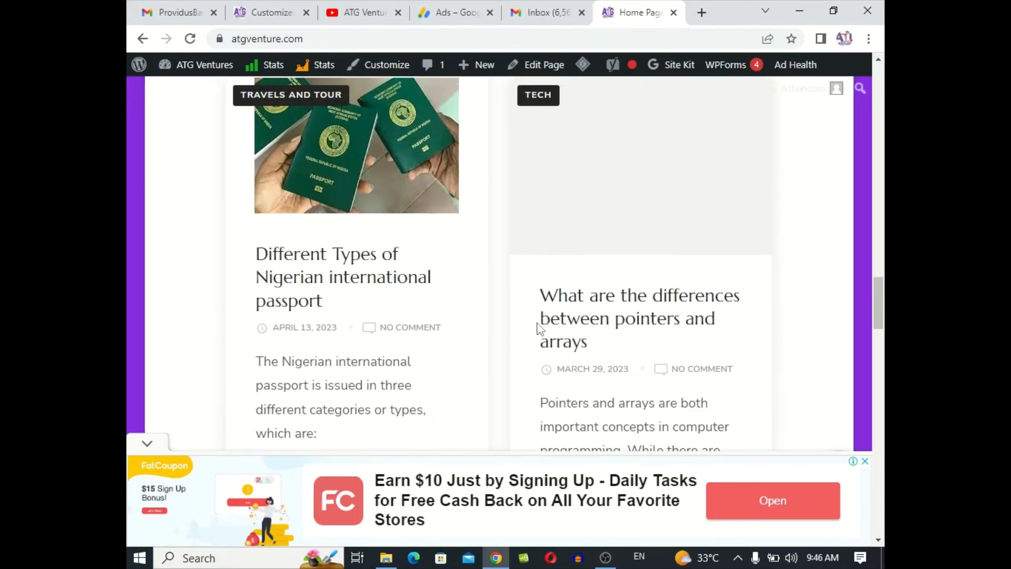
pyautogui.click(557, 318)
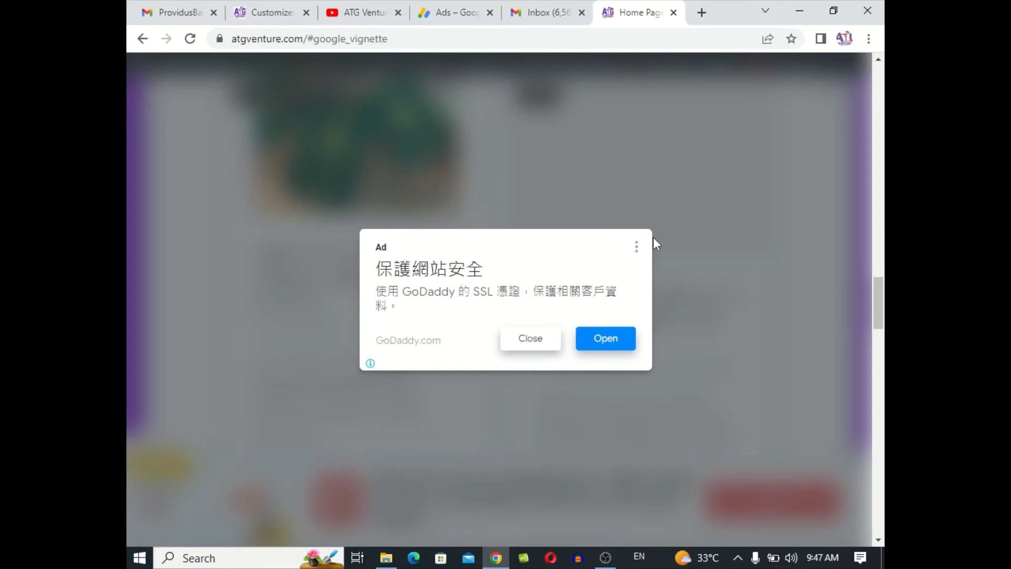
# Step: Close the full-page vignette ad to read the article with its bottom banner ad
pyautogui.click(517, 339)
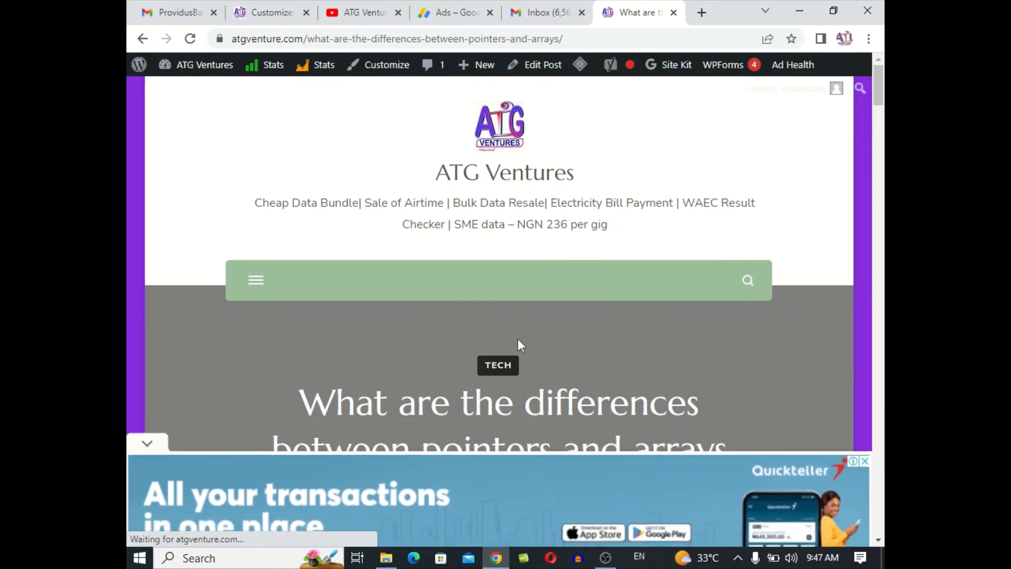
pyautogui.scroll(-3, 605, 204)
pyautogui.scroll(-4, 622, 197)
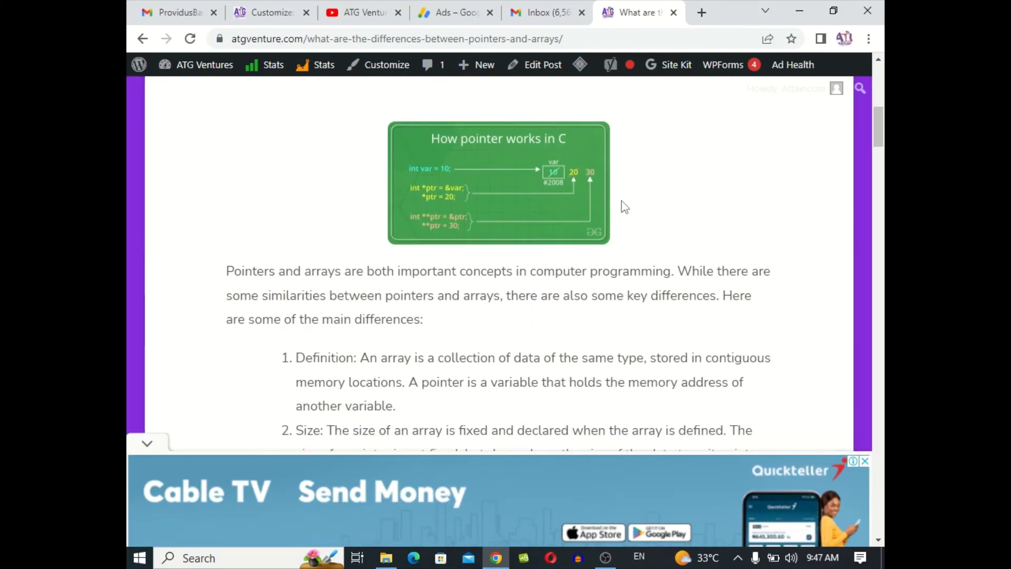
pyautogui.scroll(-4, 623, 206)
pyautogui.scroll(-4, 621, 205)
pyautogui.scroll(-3, 619, 208)
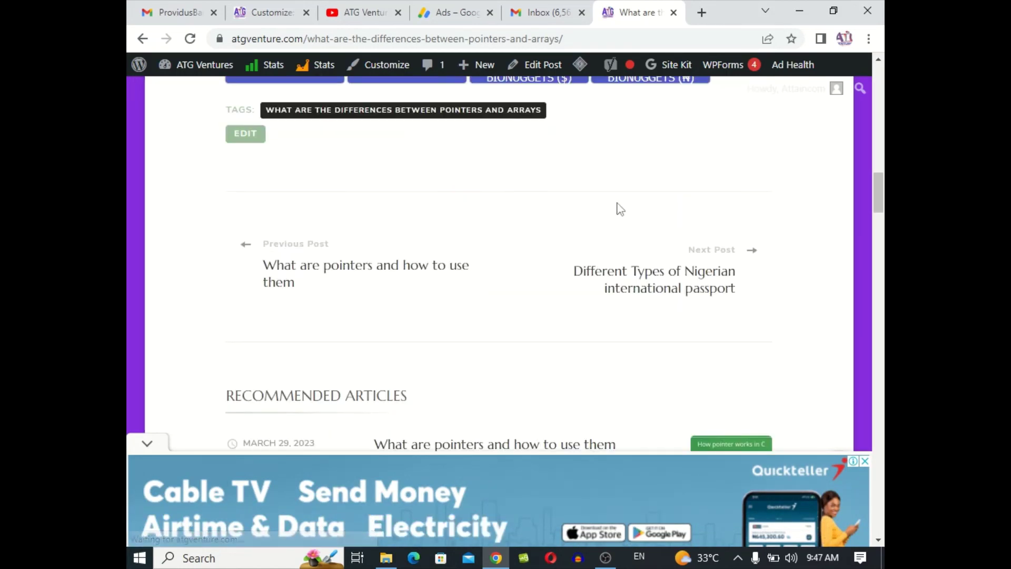
pyautogui.scroll(1, 600, 190)
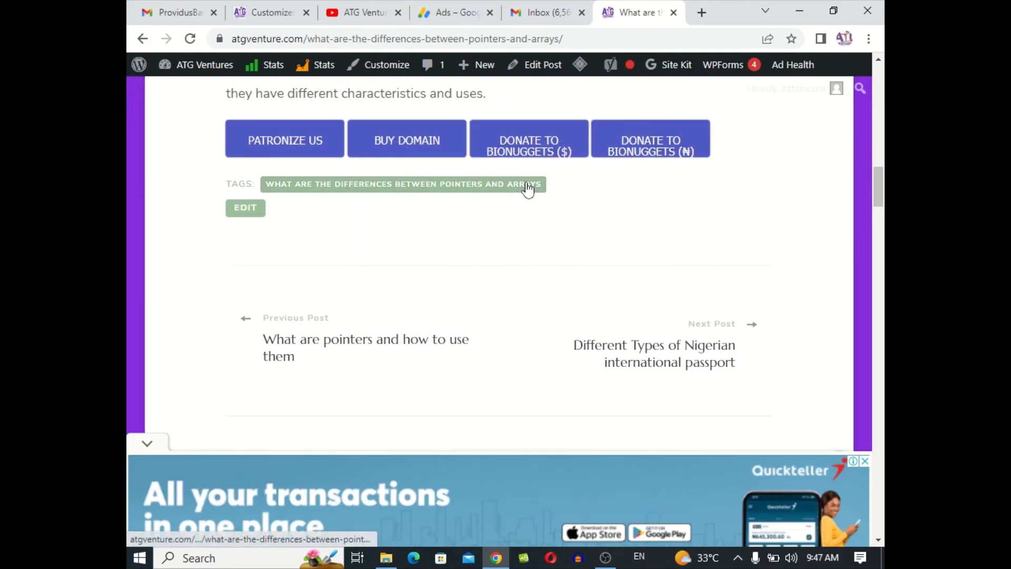
pyautogui.scroll(1, 589, 170)
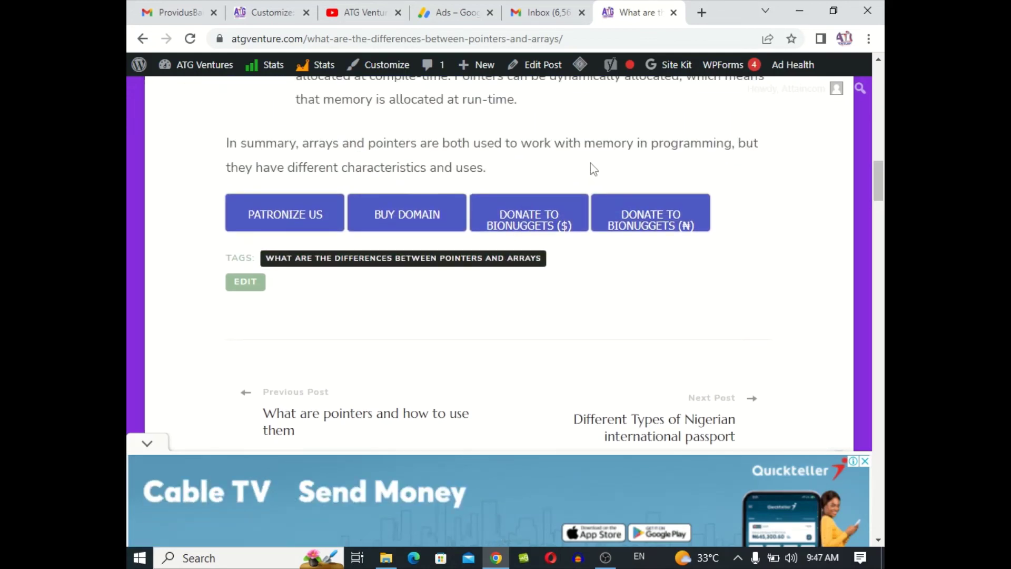